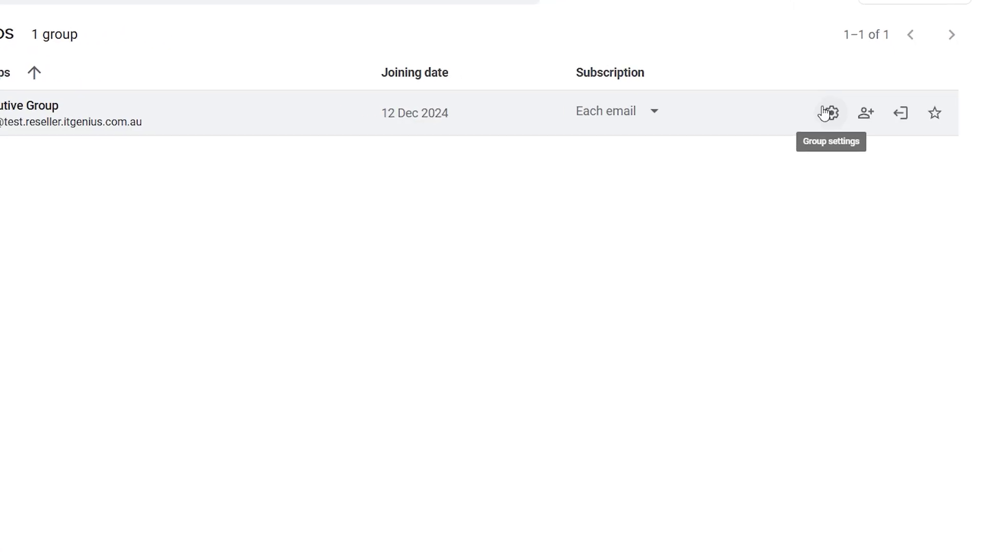
- Open the Executive Group's settings and scroll down to the Collaborative inbox option
left_click(840, 112)
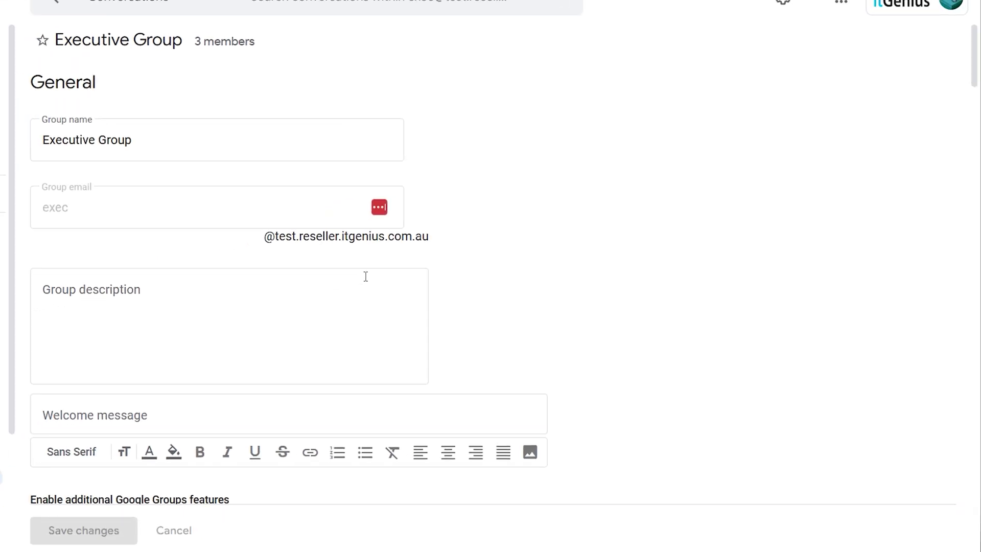
scroll(366, 276, "down", 2)
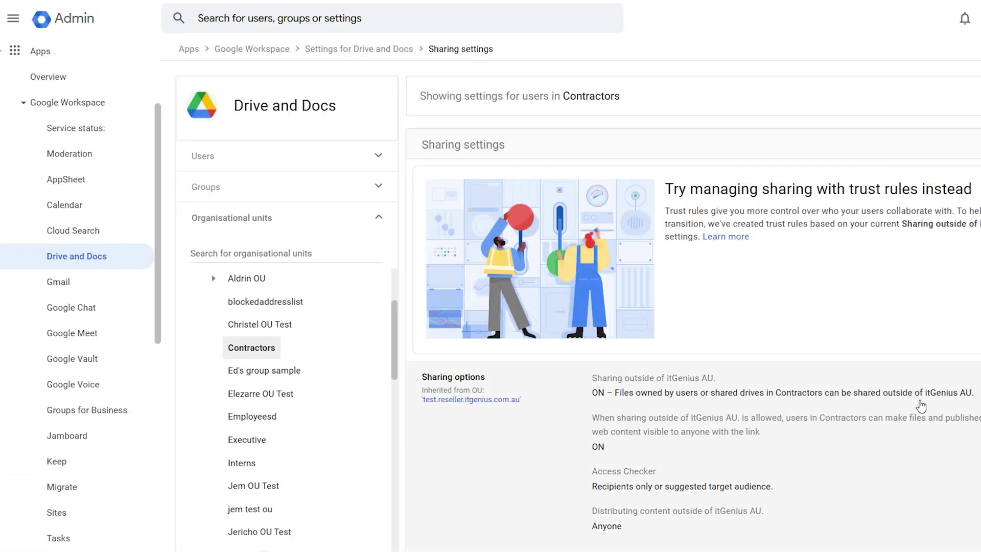
- For Contractors, choose ALLOWLISTED DOMAINS for external sharing and 'Recipients only' for Access Checker
left_click(922, 406)
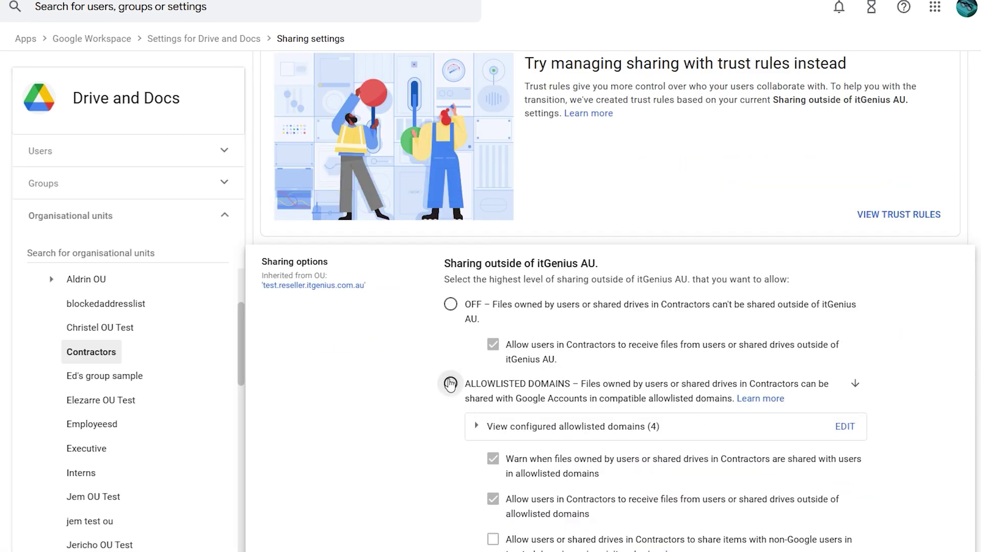
left_click(451, 383)
scroll(455, 357, "down", 6)
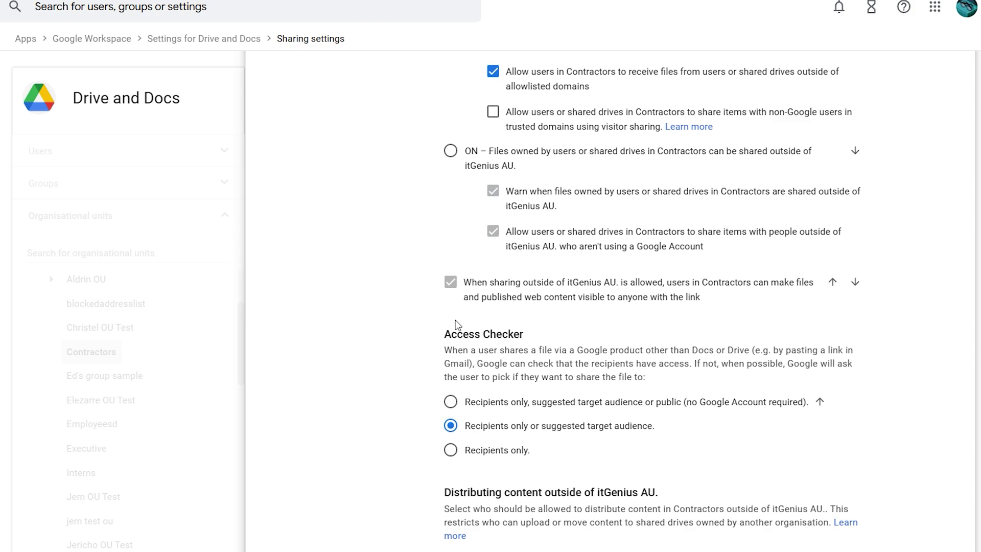
left_click(450, 450)
scroll(449, 440, "down", 3)
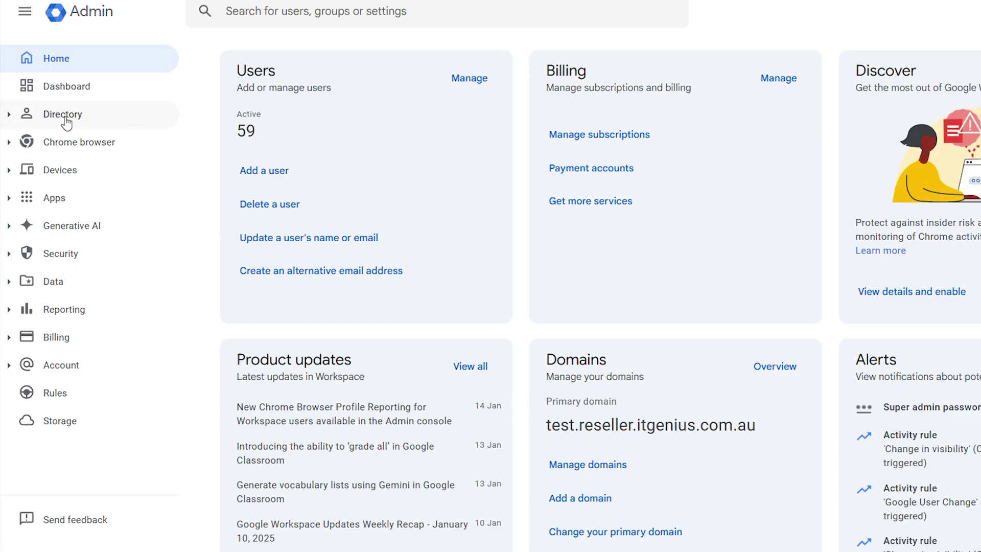
- Under Directory > Groups, start a group named Executive2 with the suggested user as owner
left_click(16, 117)
left_click(43, 163)
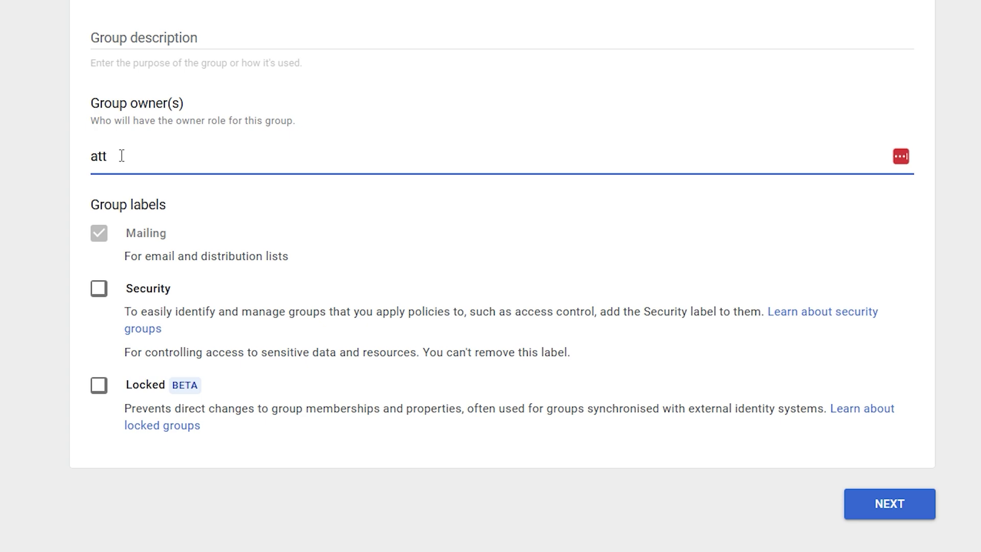
left_click(127, 192)
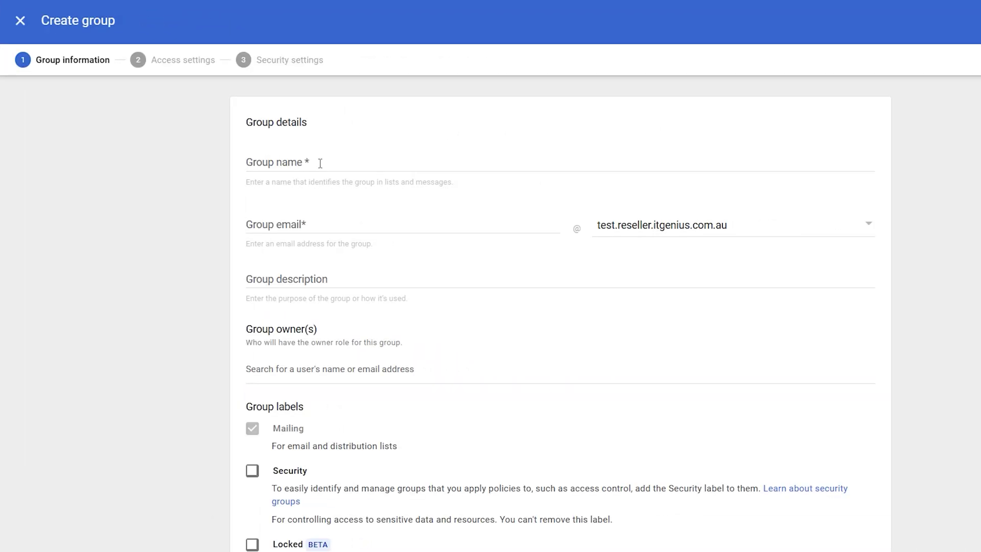
left_click(320, 163)
type("Exec")
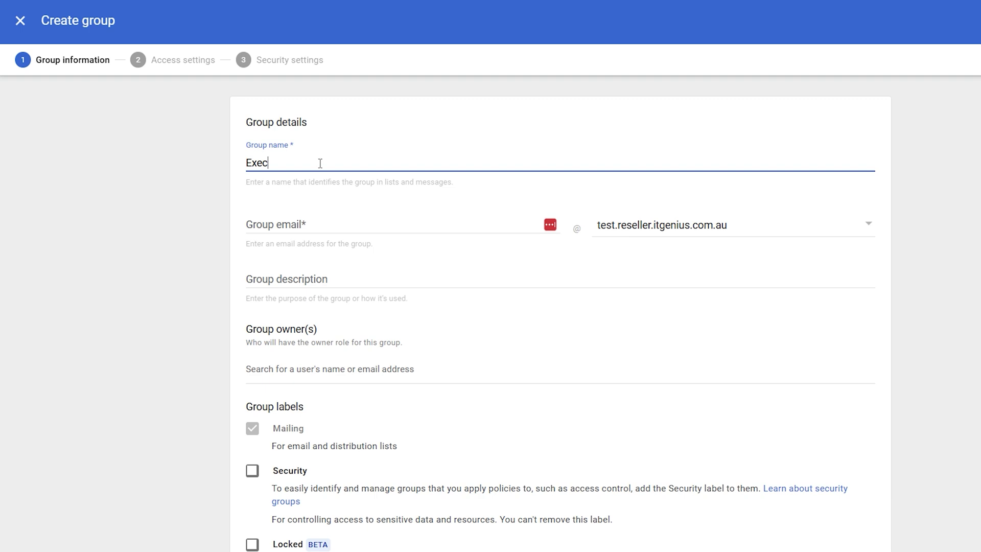
type("utive2")
left_click(278, 226)
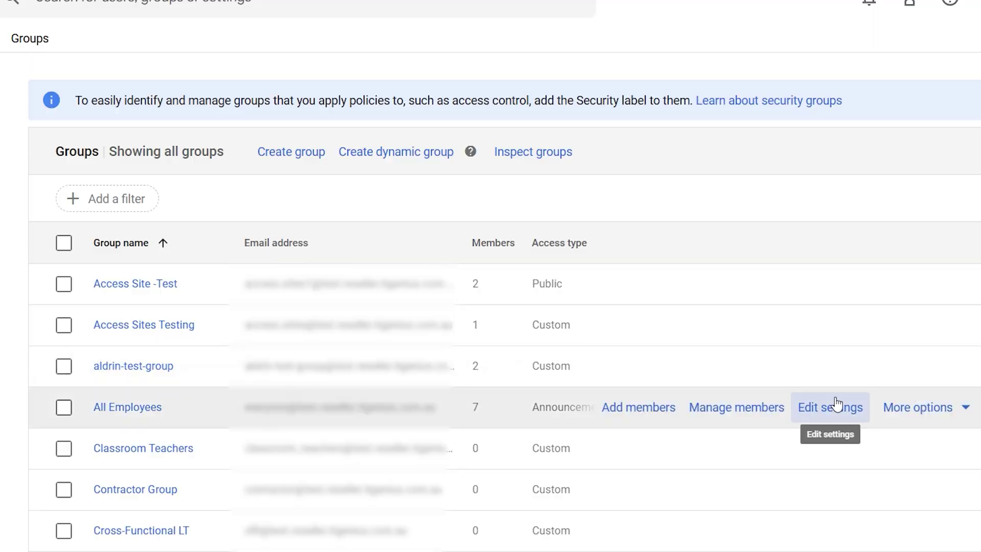
- Open the All Employees group's settings and start renaming the group
left_click(837, 405)
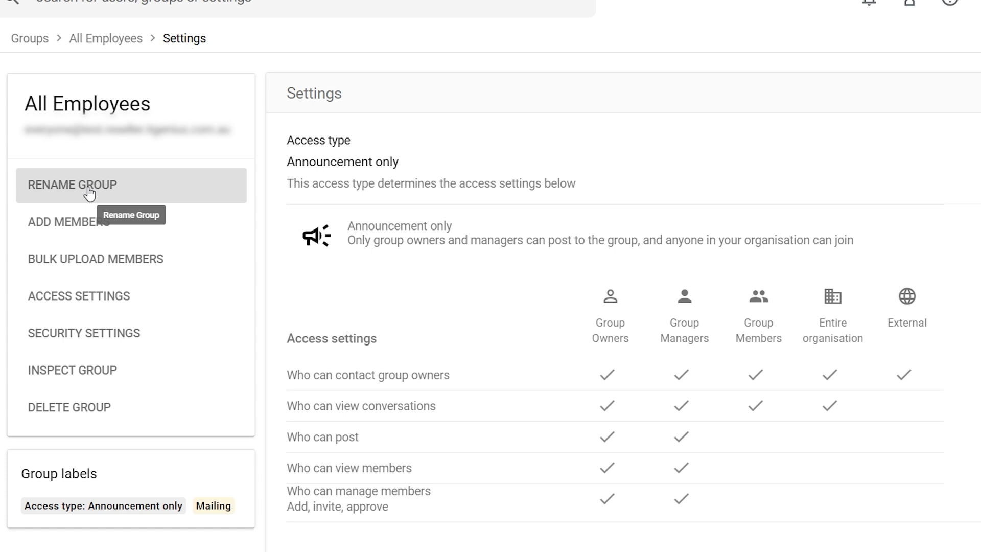
left_click(89, 193)
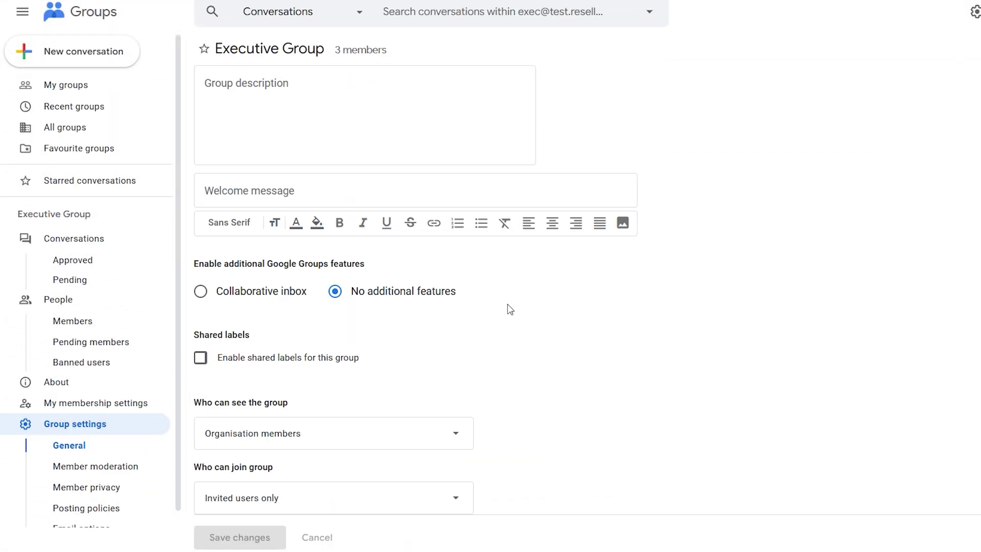
- Choose Collaborative inbox in the Executive Group's general settings
left_click(201, 292)
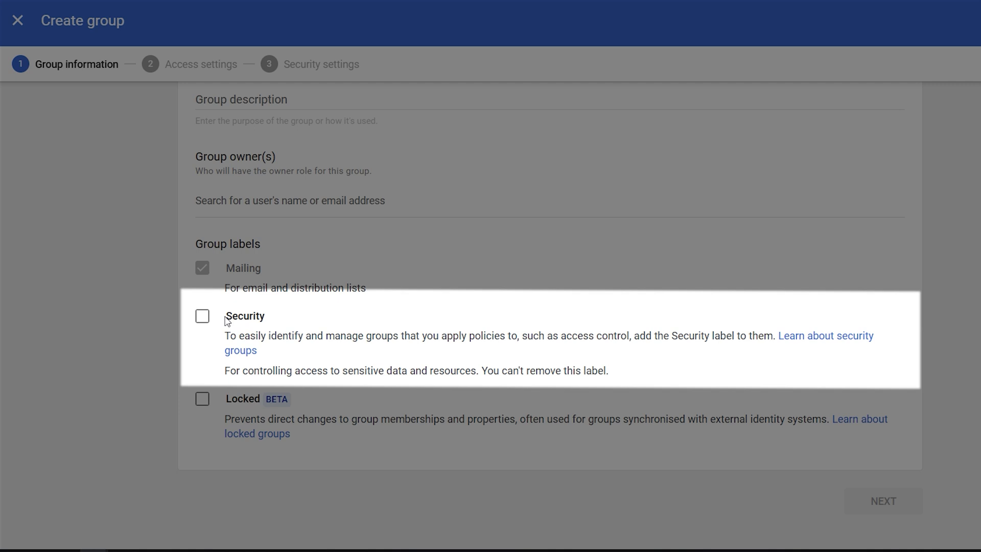
- Tick the Security label under the new group's labels
left_click(202, 317)
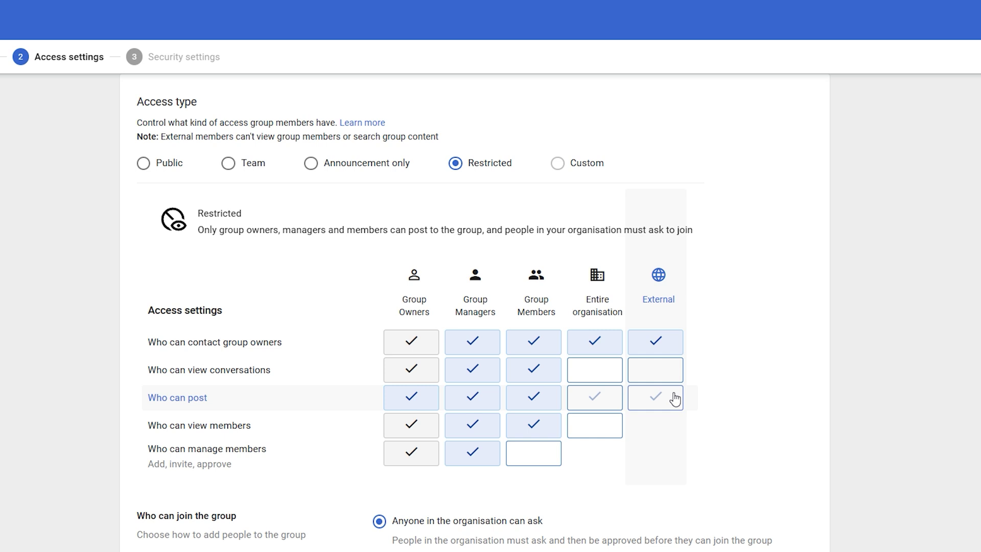
- Keep external users from posting; let managers, members and the entire organisation view members
left_click(674, 398)
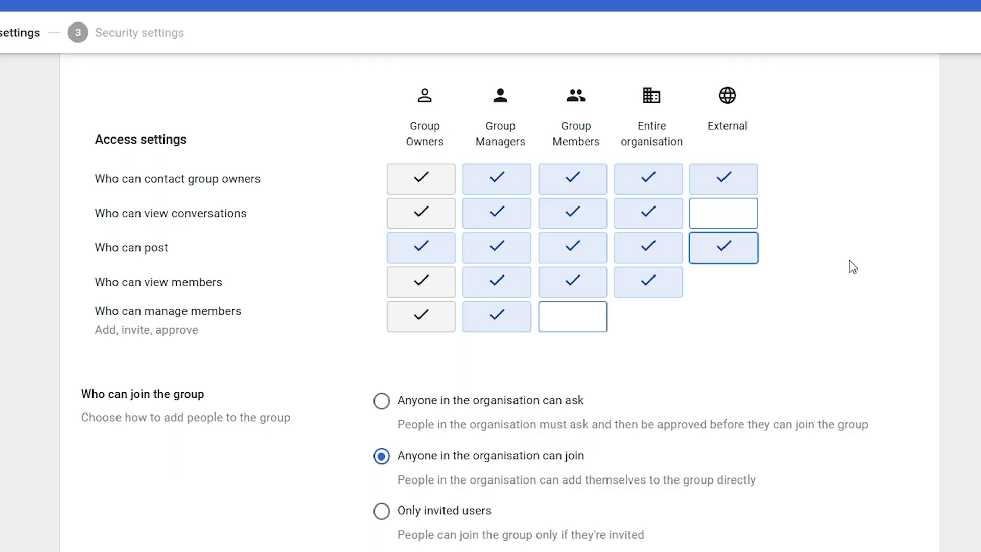
left_click(708, 250)
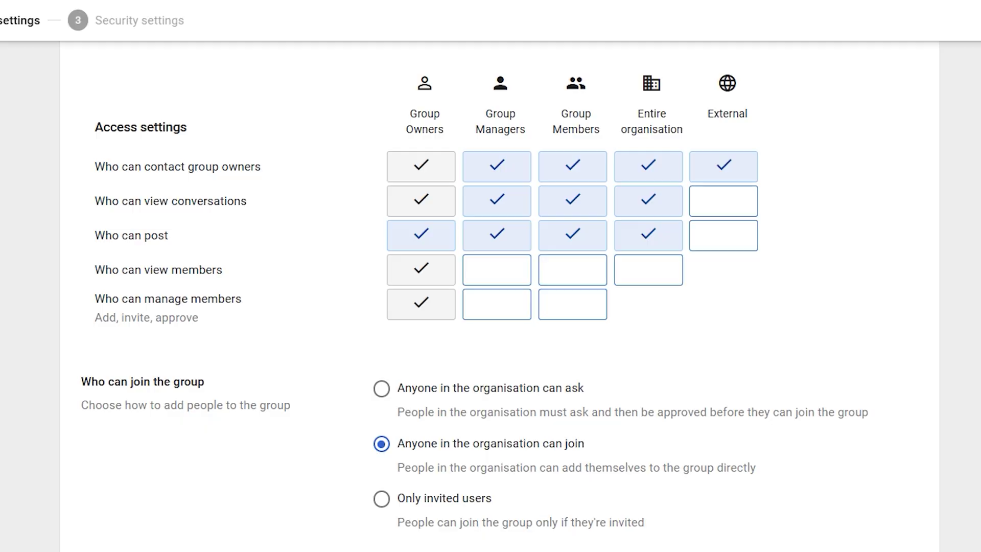
left_click(491, 280)
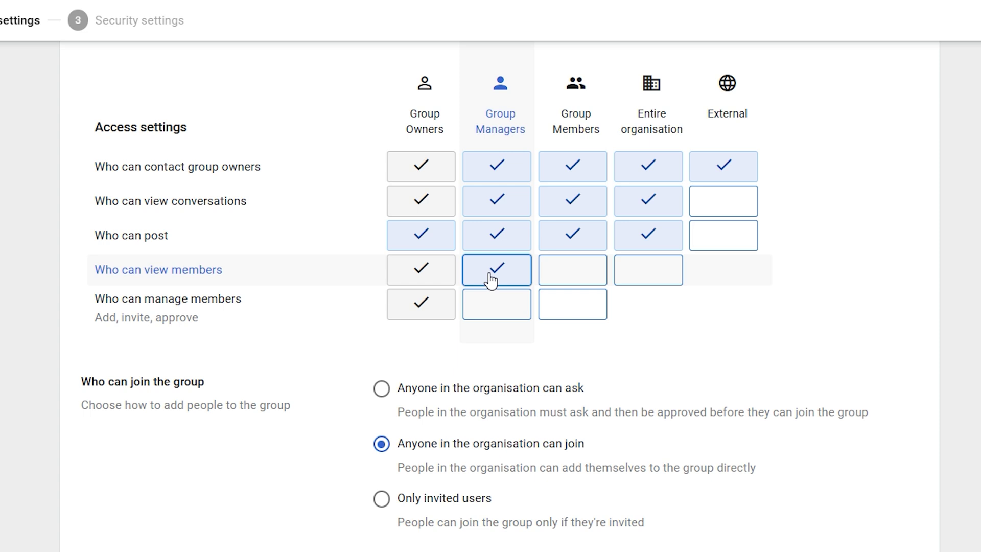
left_click(551, 283)
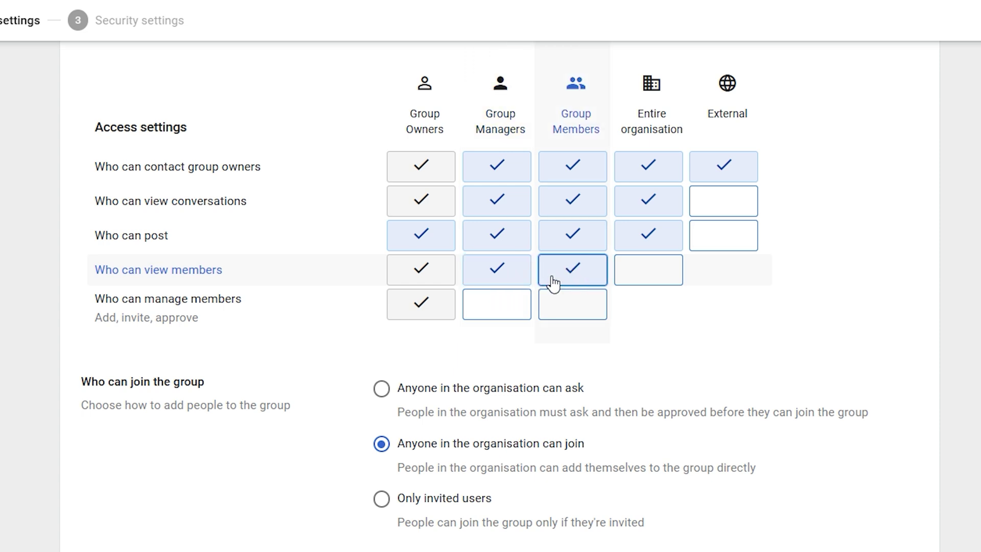
left_click(635, 283)
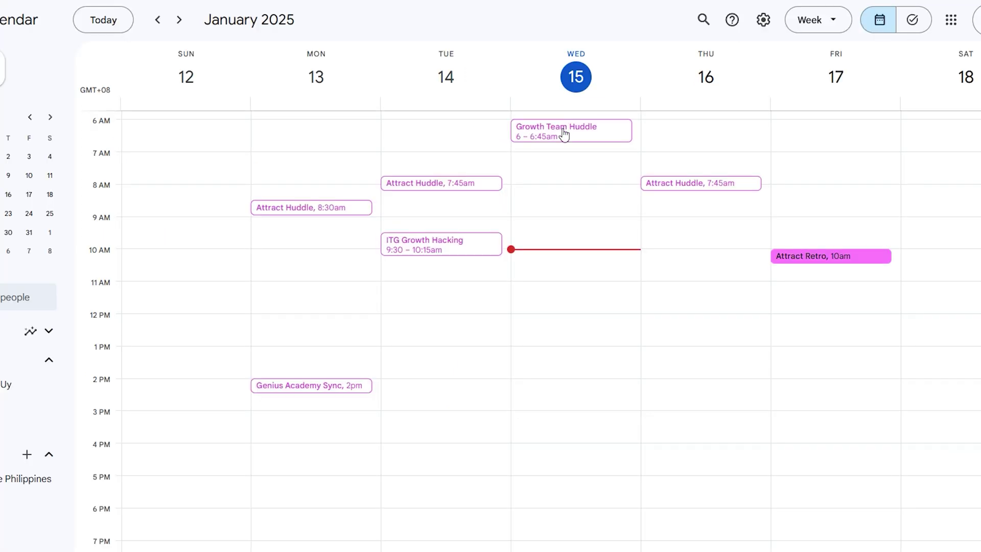
- Open the Growth Team Huddle event and expand both invited groups into individual guests
left_click(564, 134)
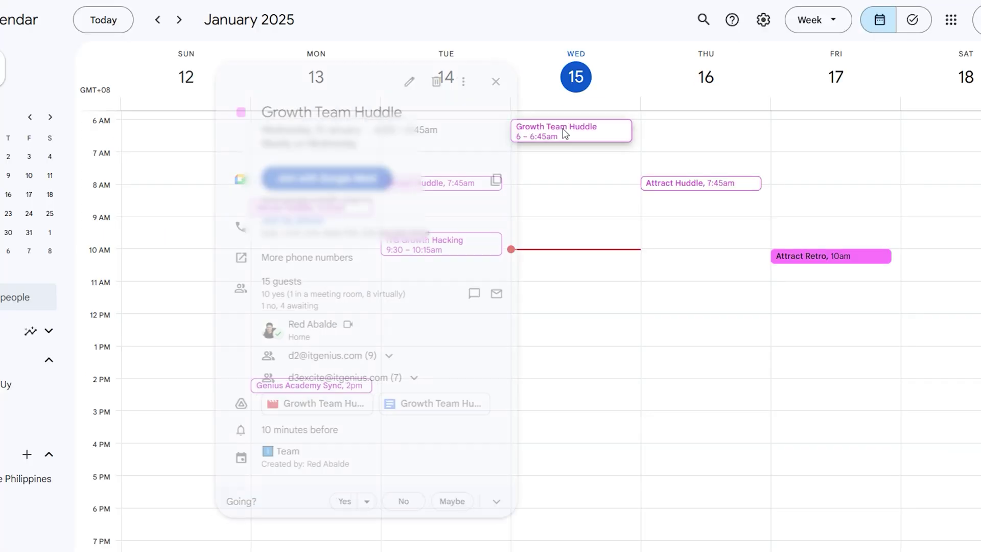
left_click(386, 356)
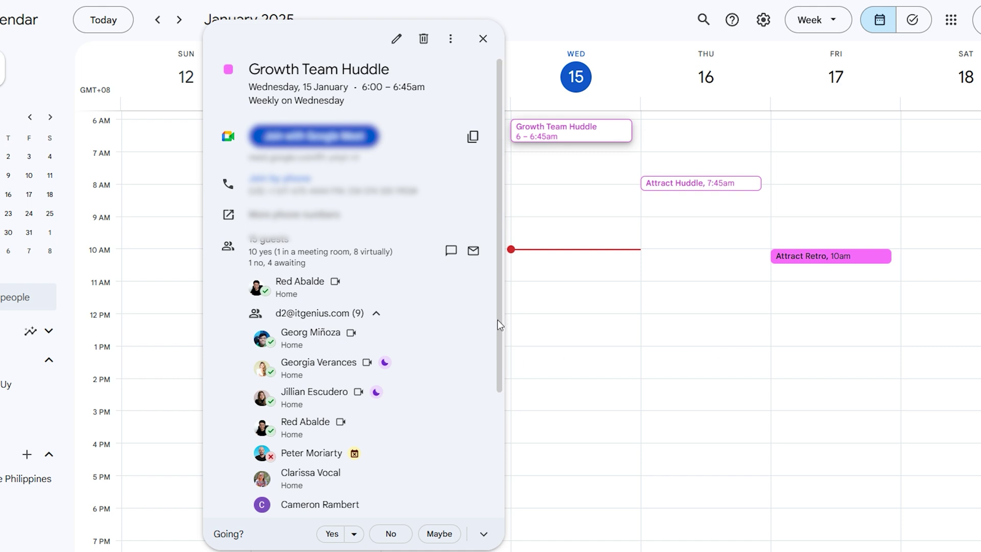
left_click_drag(499, 324, 505, 419)
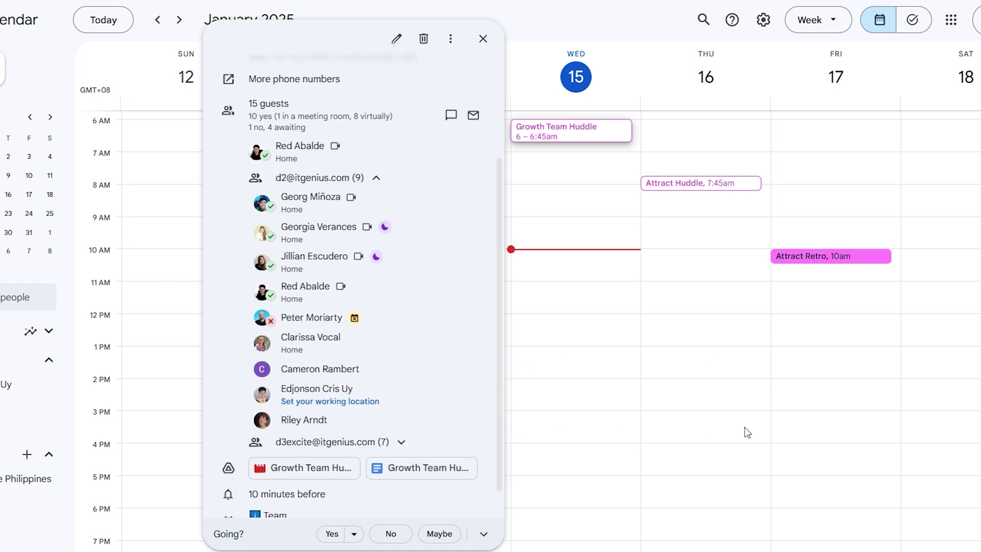
left_click(417, 443)
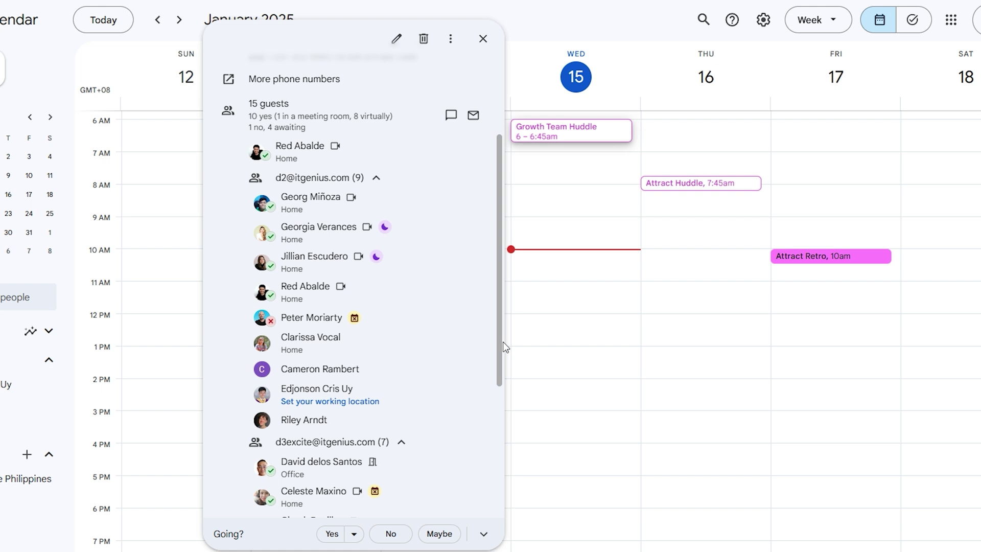
left_click_drag(505, 347, 496, 448)
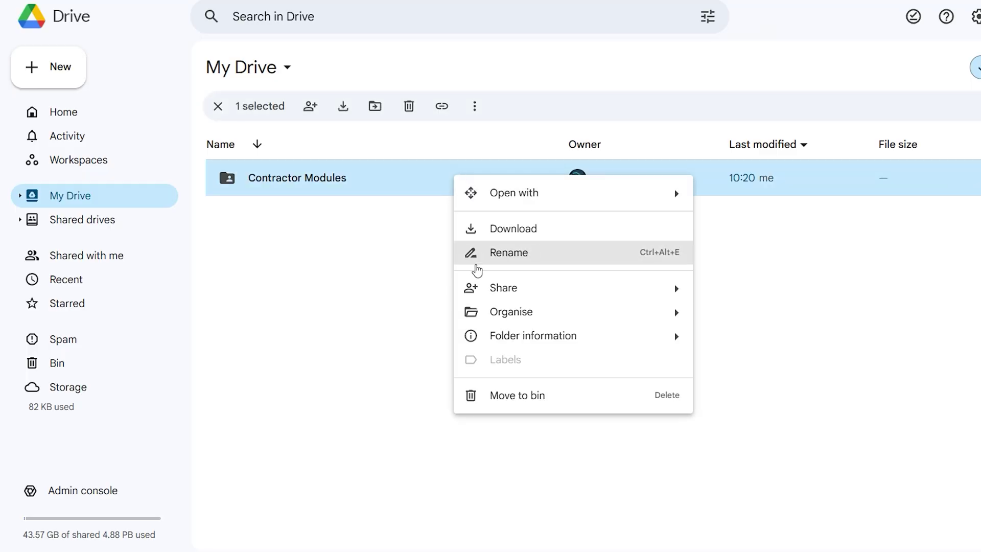
- Send a share of the Contractor Modules folder to Contractor Group with Editor access
mouse_move(475, 287)
left_click(734, 293)
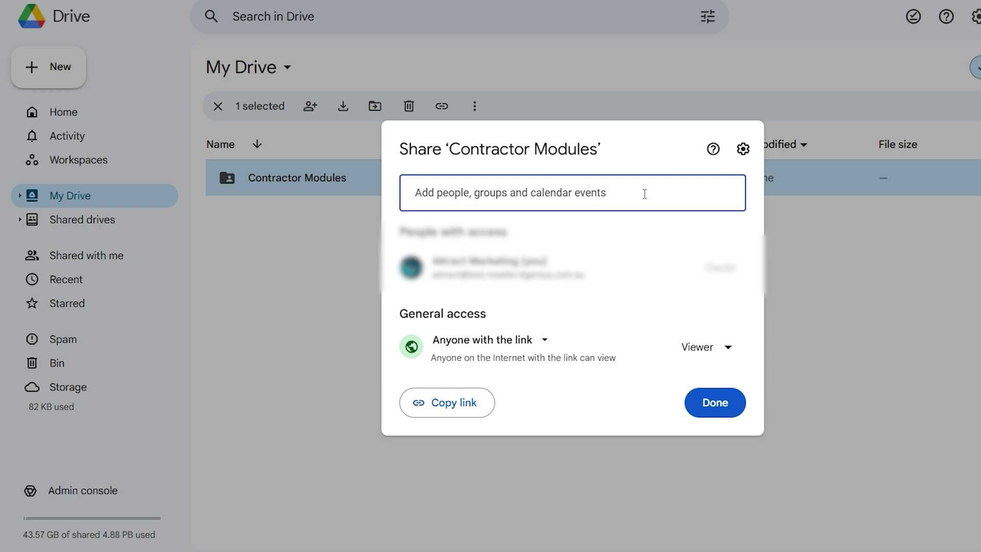
left_click(649, 193)
type("contractor Group")
left_click(645, 240)
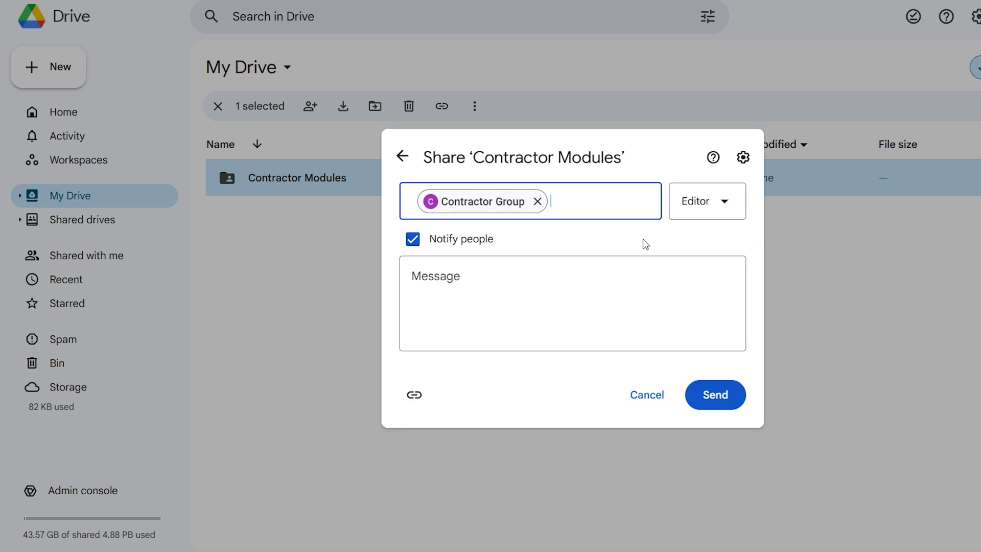
left_click(716, 403)
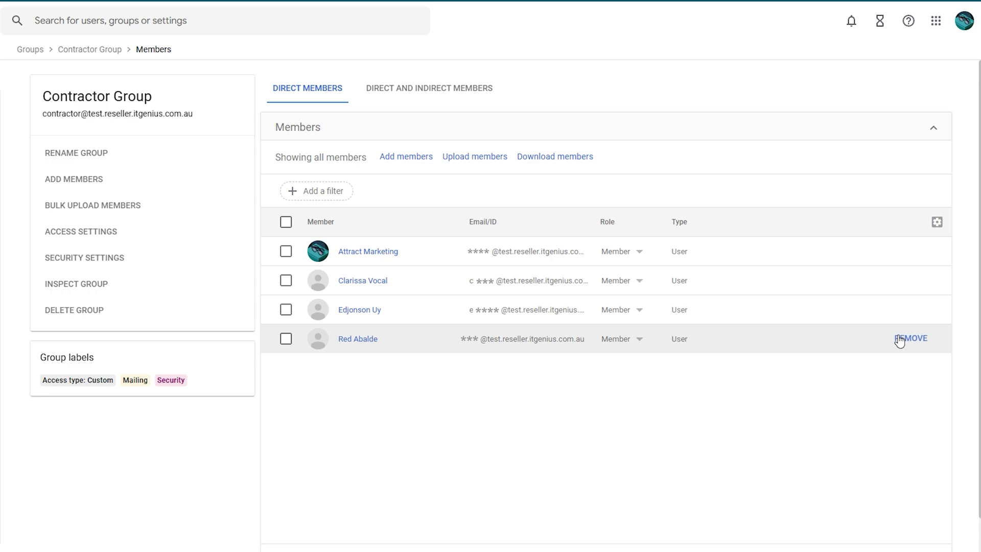
- Remove one Contractor Group member, then turn Executive2 into a collaborative inbox and save
left_click(900, 341)
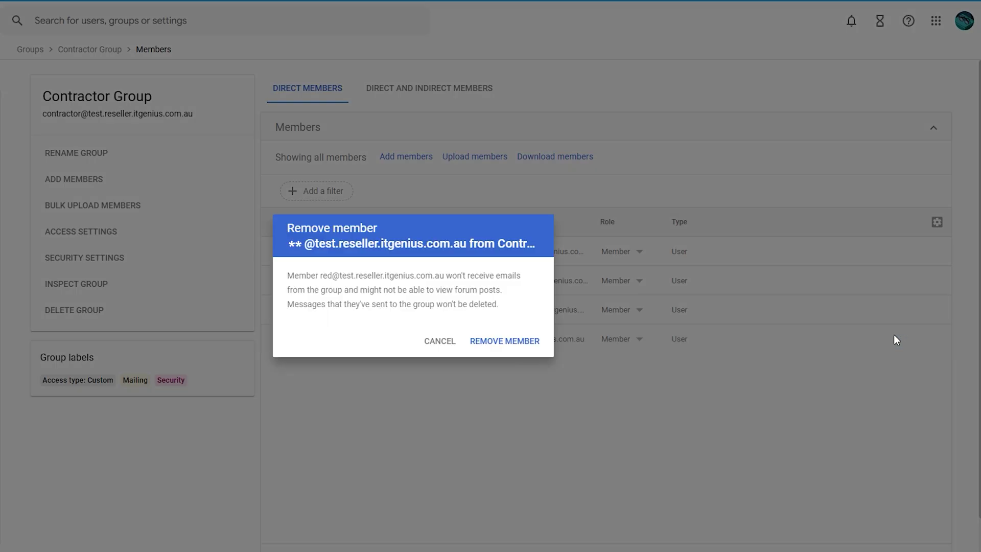
left_click(520, 346)
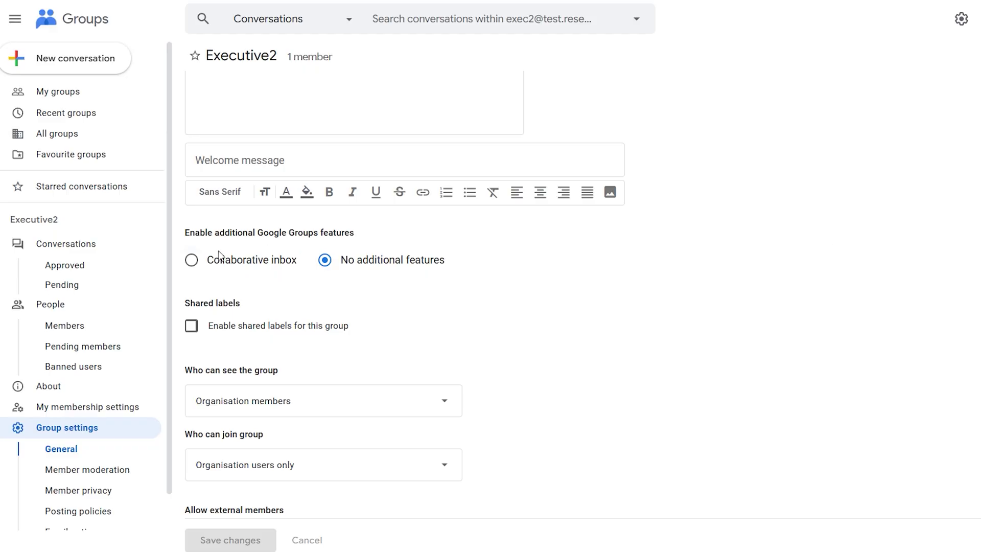
left_click(193, 259)
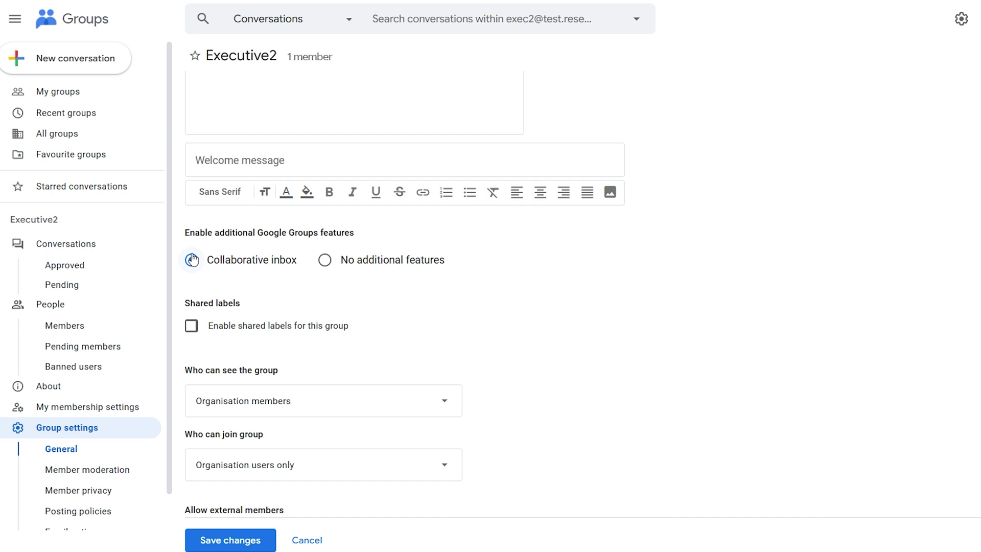
left_click(228, 543)
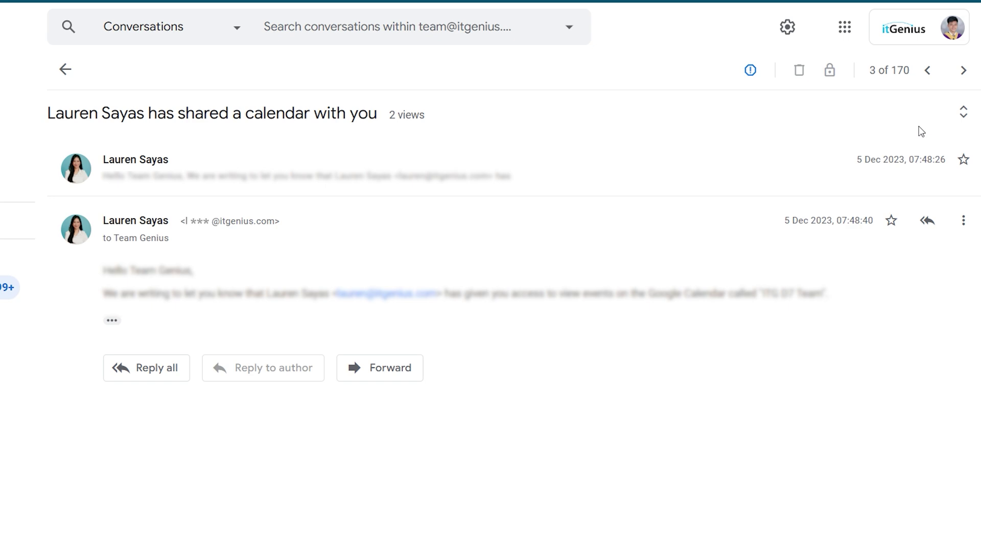
- Expand every message in the current Executive Group conversation thread
left_click(962, 124)
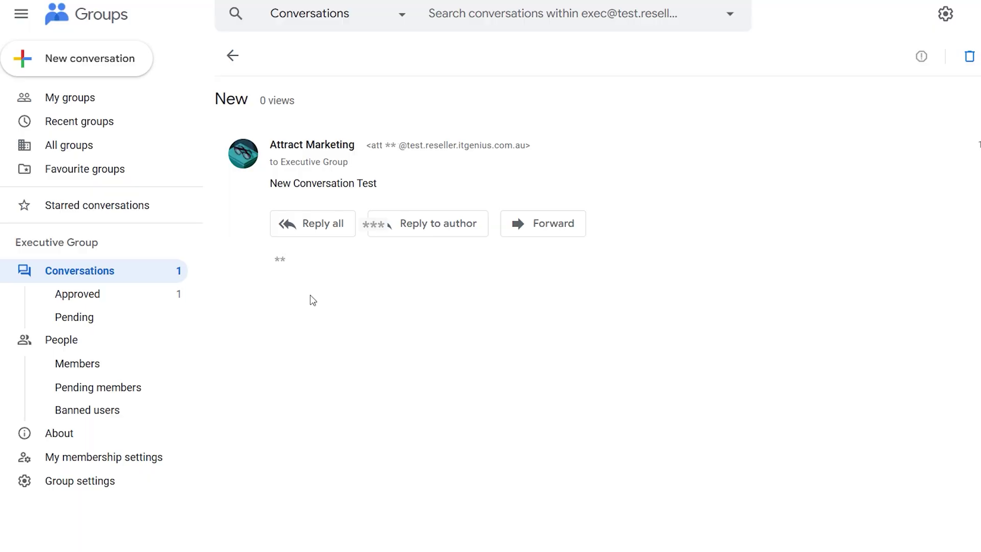
- Post two 'Test' replies to everyone in the New conversation
left_click(311, 234)
type("Test1")
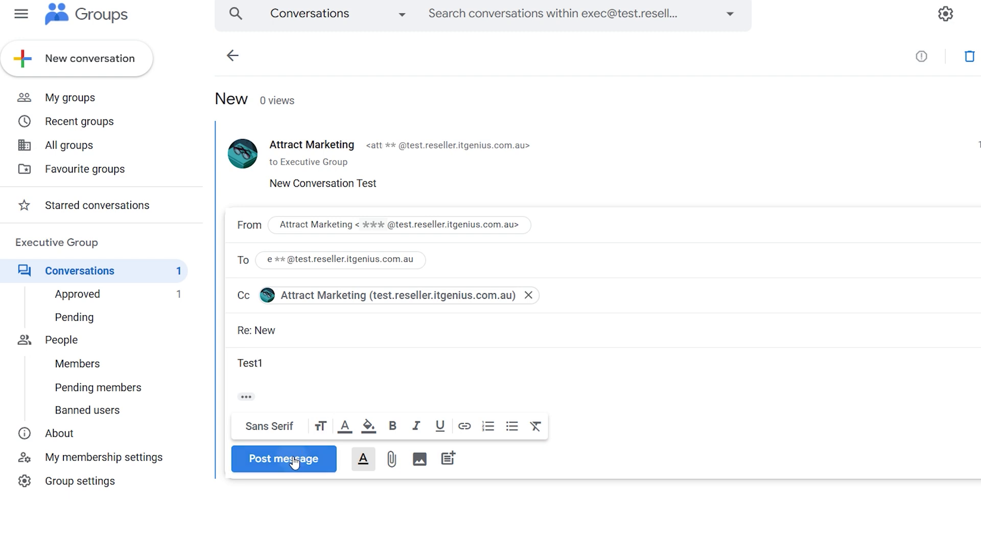
left_click(295, 460)
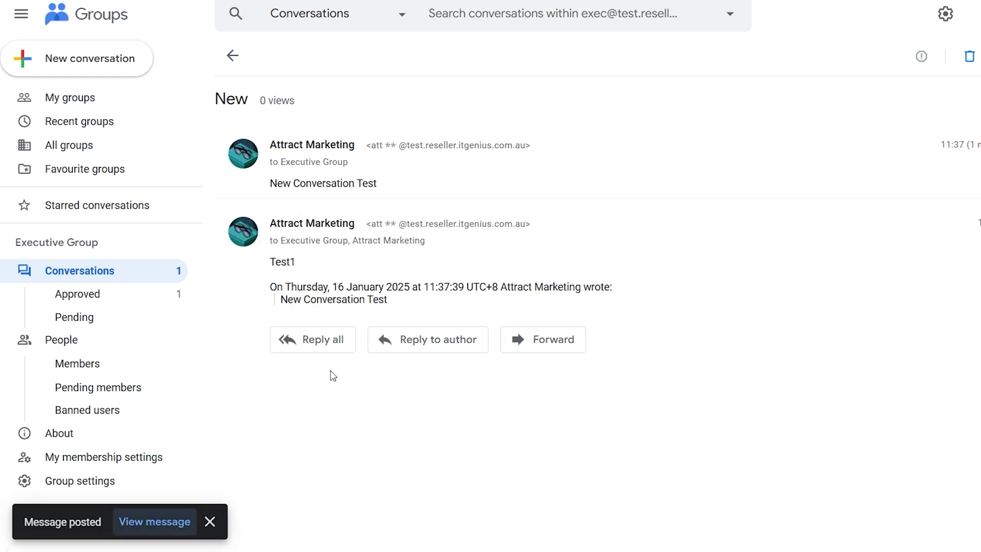
left_click(326, 347)
type("Test2")
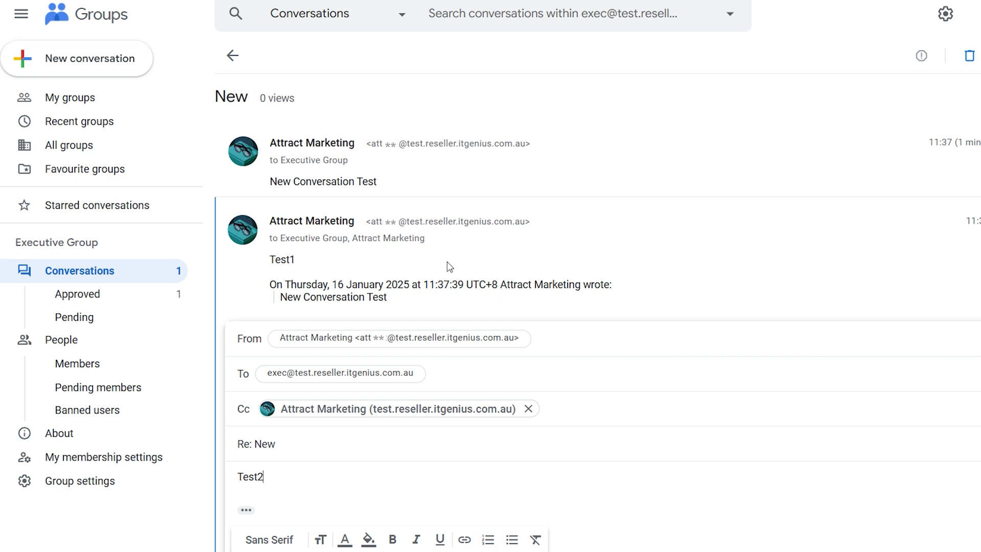
scroll(552, 399, "down", 1)
left_click(281, 528)
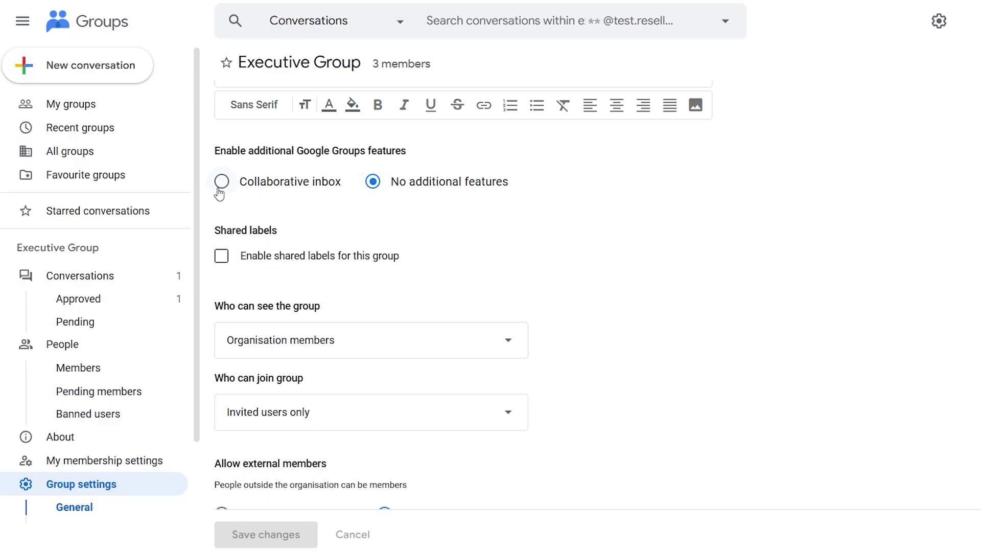
- Turn on Collaborative inbox for Executive Group and save, then begin assigning the Sales conversation
left_click(221, 184)
scroll(298, 217, "down", 5)
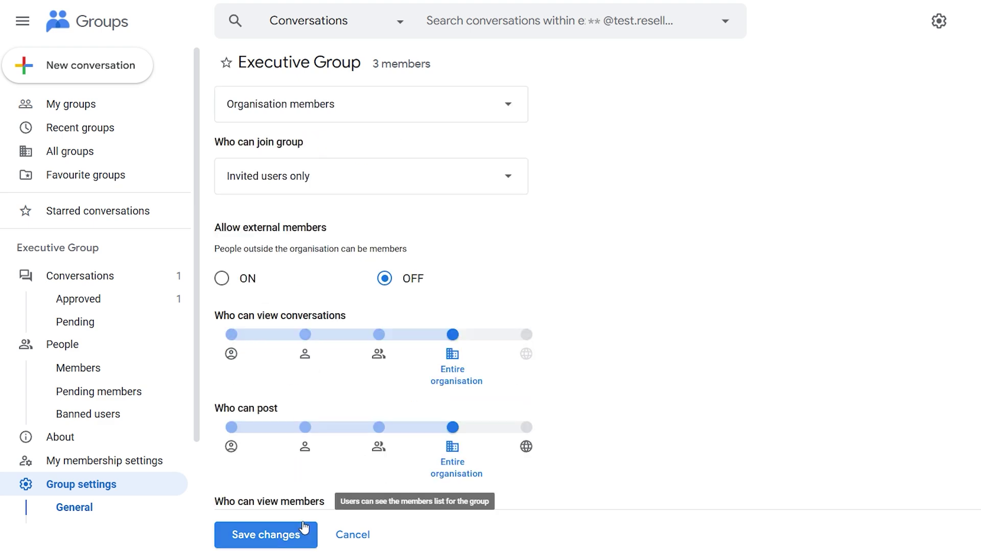
left_click(295, 536)
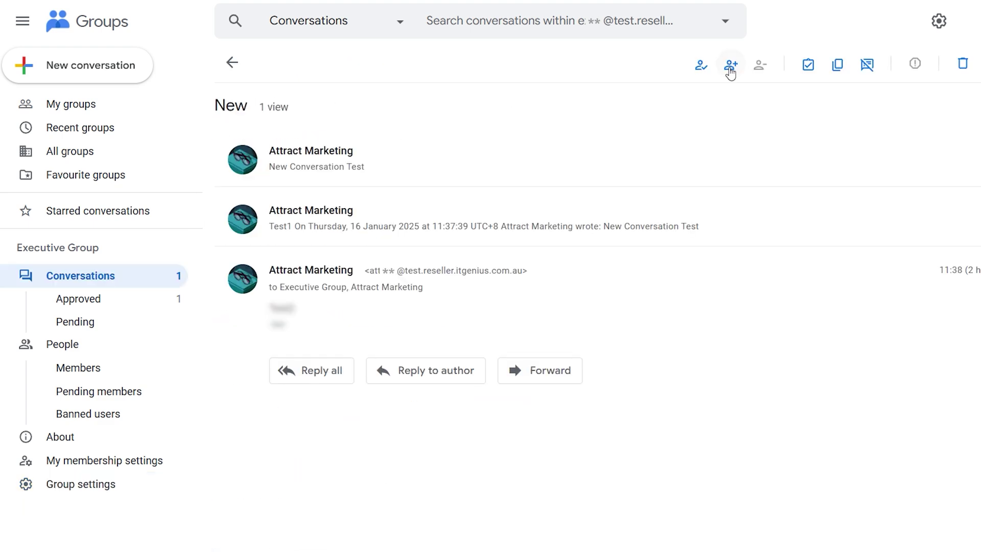
left_click(730, 66)
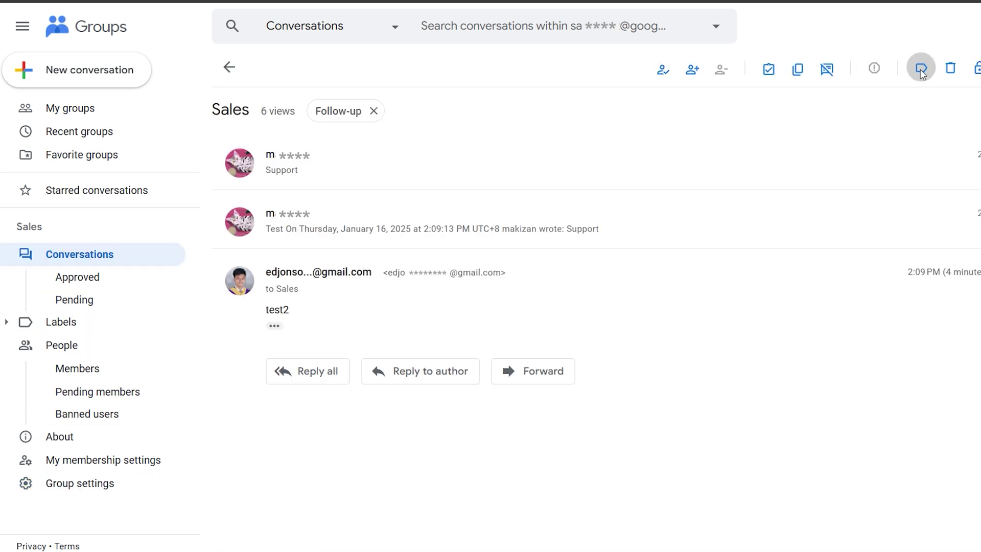
- Tag the Sales conversation with the Follow-up label and list all Follow-up conversations
left_click(921, 68)
left_click(798, 186)
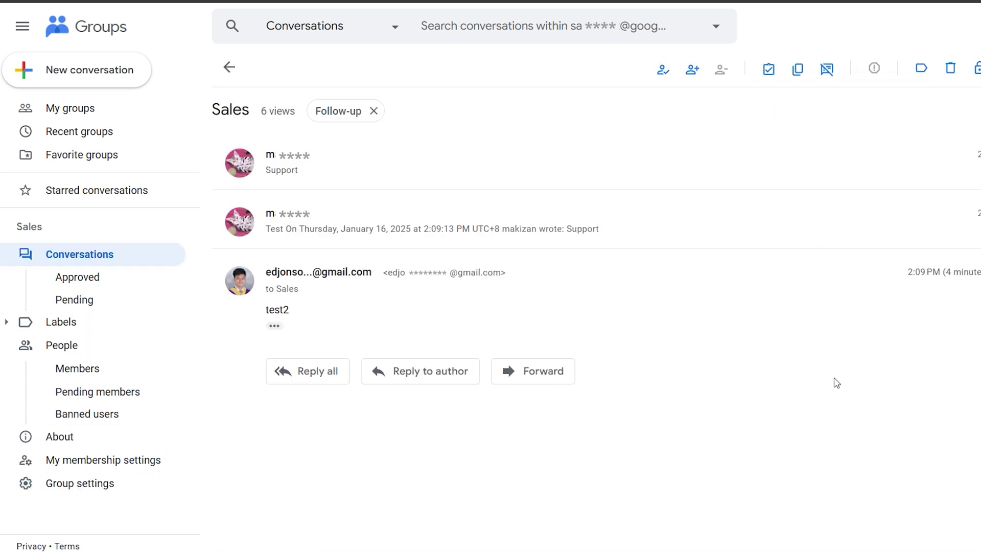
left_click(7, 322)
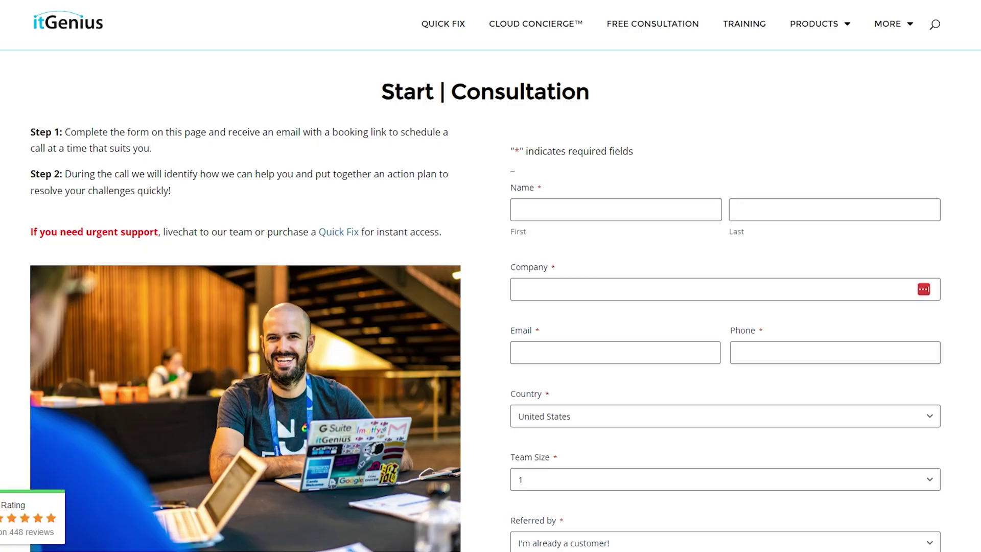
- Review the itGenius consultation form, then add executive2 beside Executive Group as Executive1 members
scroll(491, 296, "down", 8)
scroll(490, 296, "down", 5)
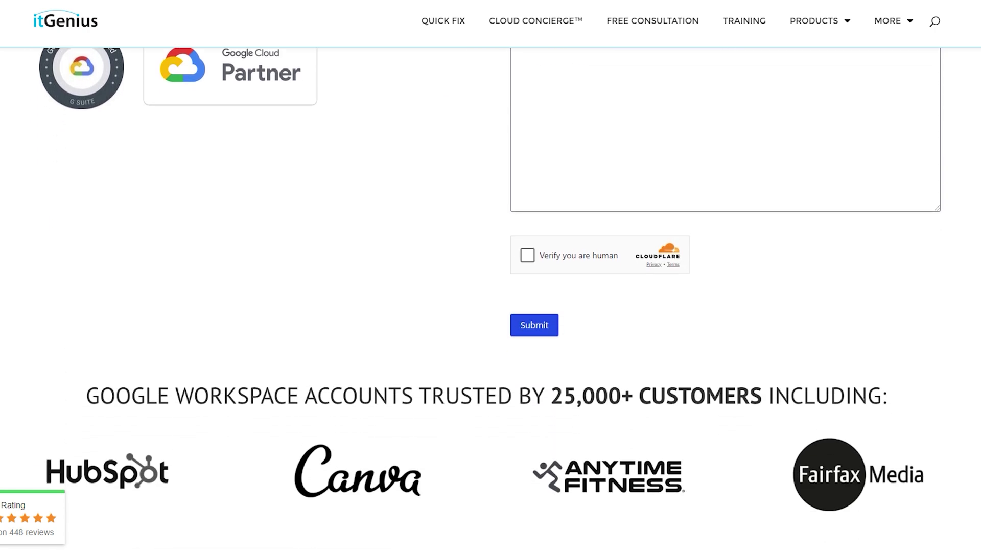
scroll(491, 297, "up", 7)
scroll(490, 297, "up", 6)
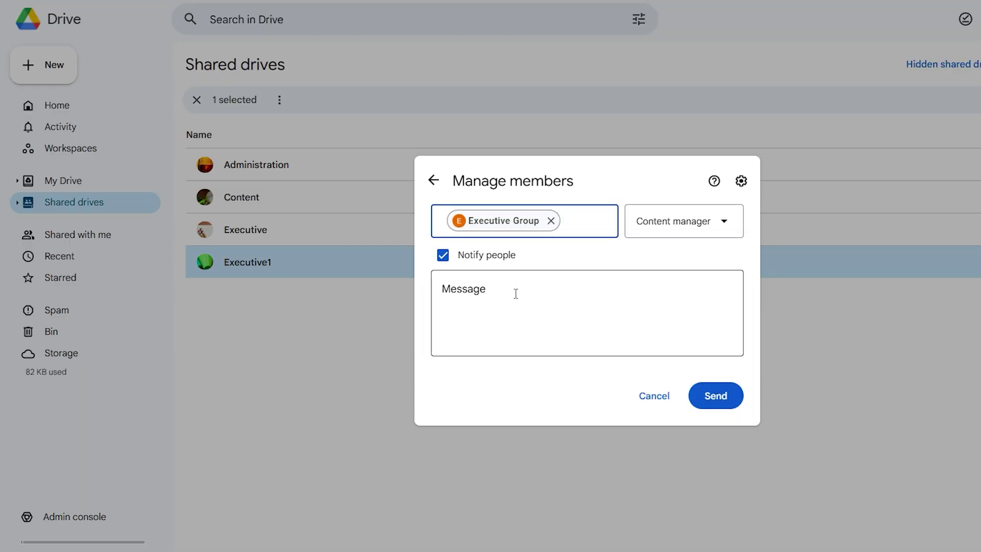
type("executive2")
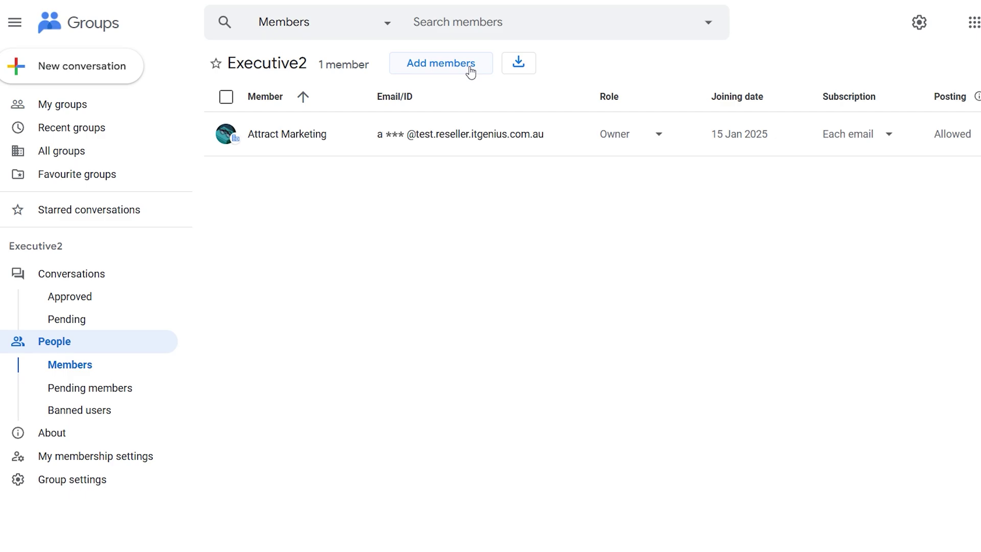
- Add the suggested user as a member of the Executive2 group
left_click(469, 66)
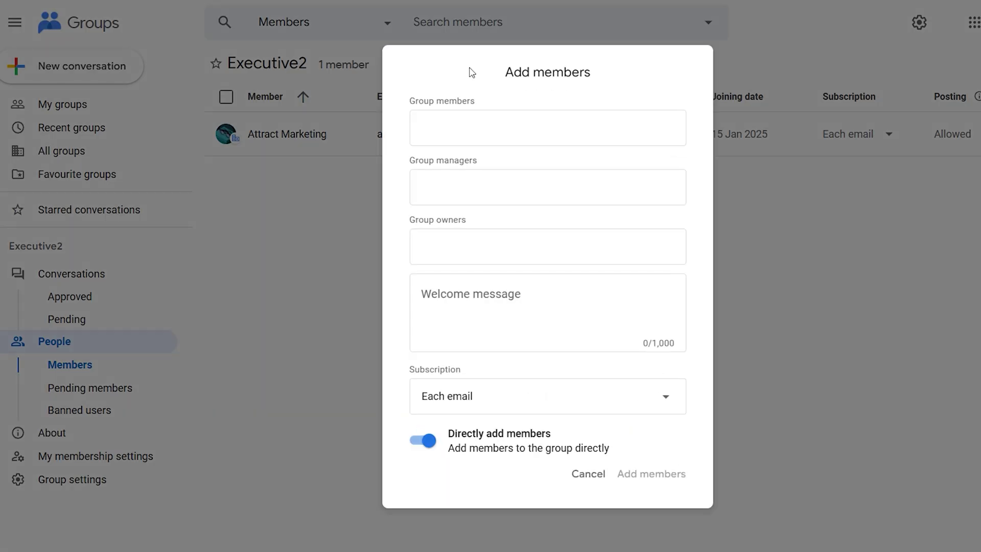
left_click(475, 162)
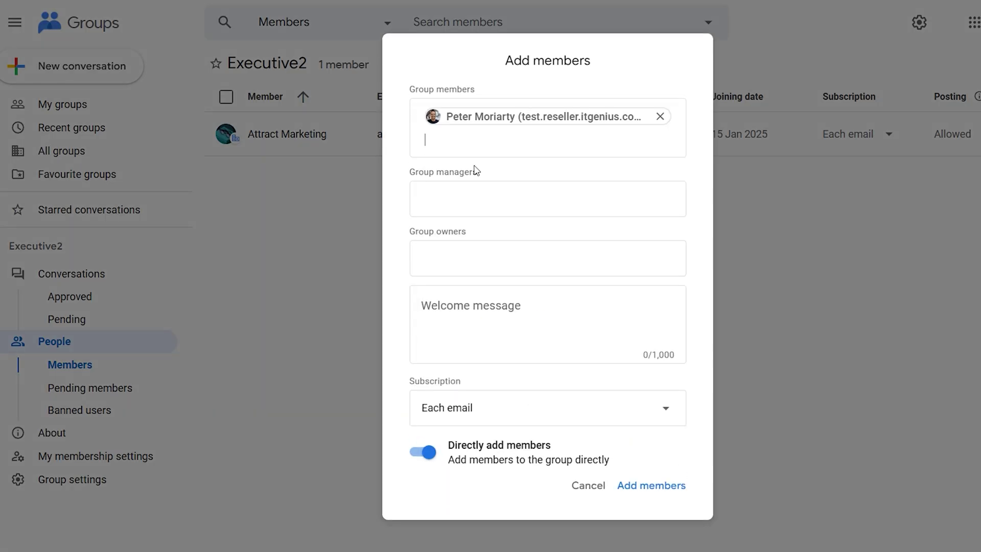
left_click(655, 492)
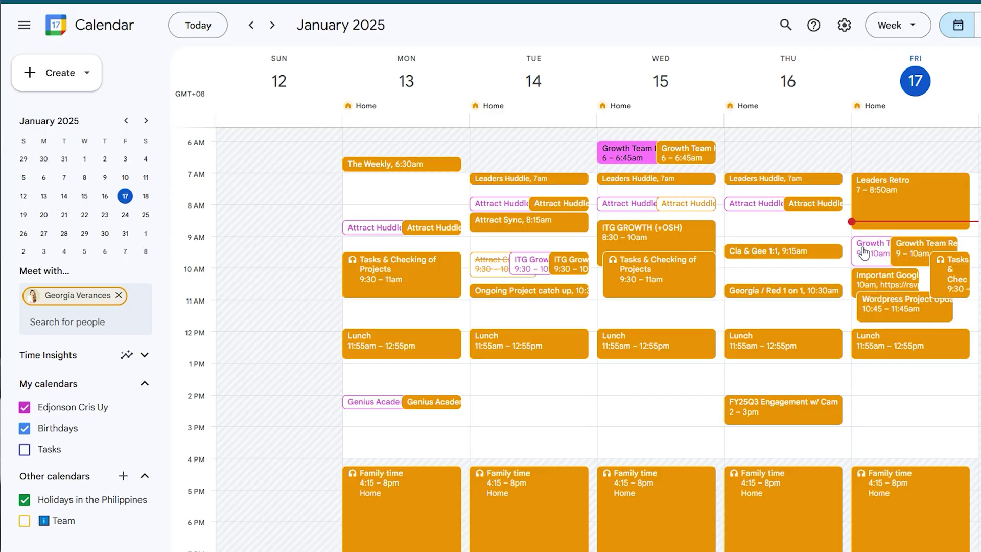
- Open the Growth Team Retro event and review its group guests
left_click(863, 252)
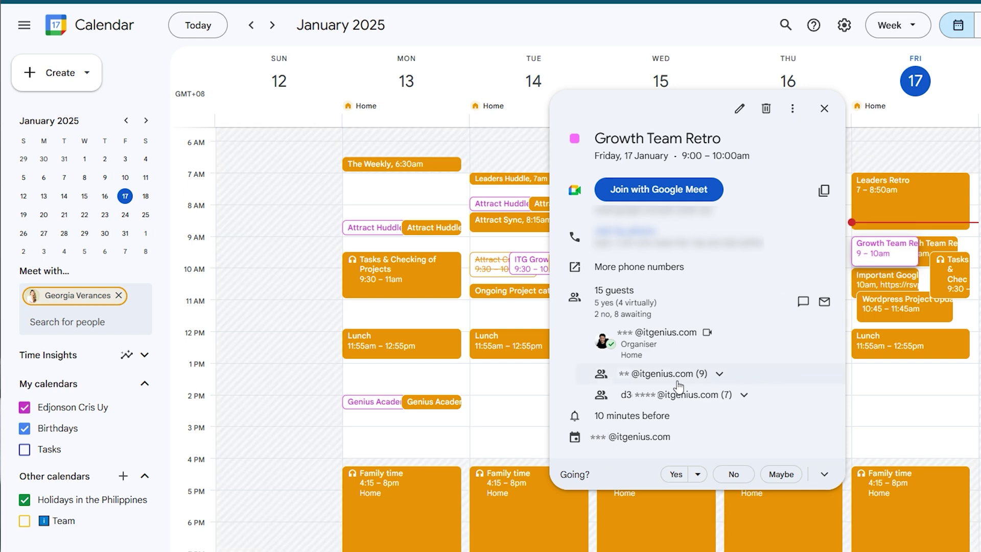
mouse_move(678, 382)
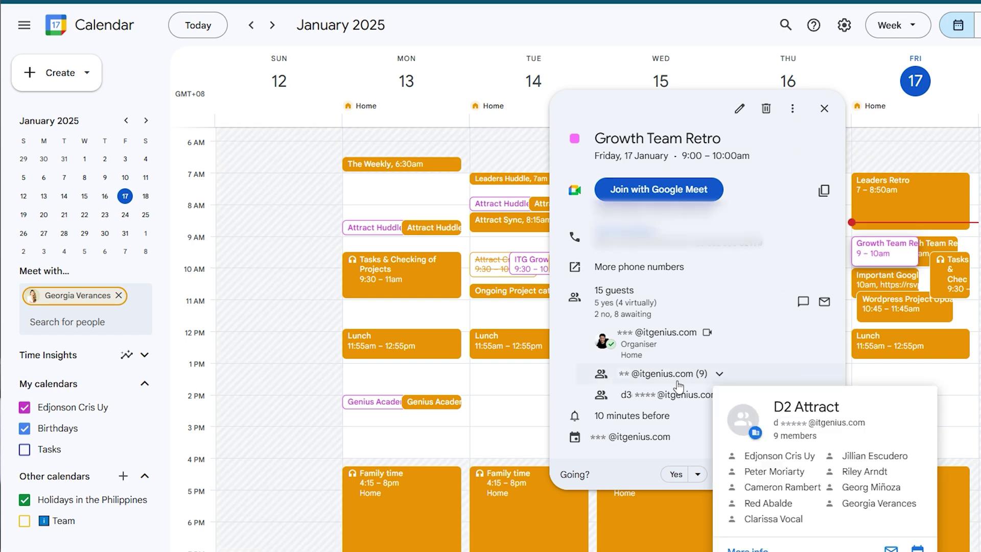
mouse_move(684, 400)
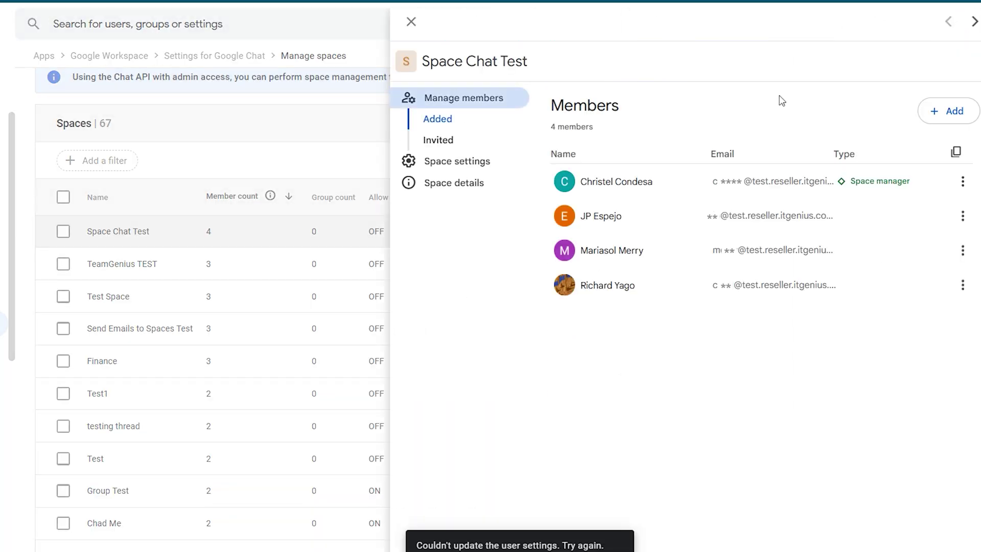
- Select Contractor Group to add to the Space Chat Test space
left_click(932, 109)
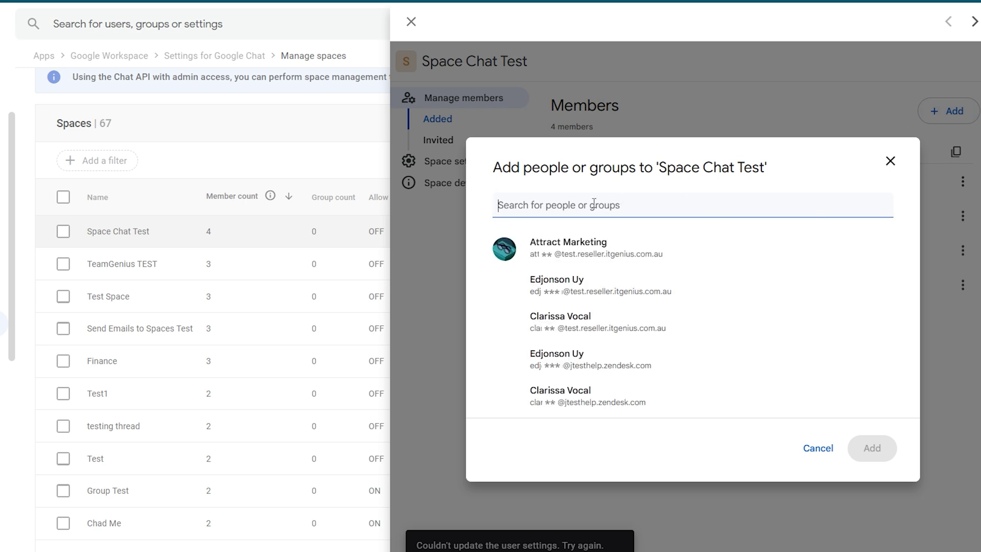
type("gr")
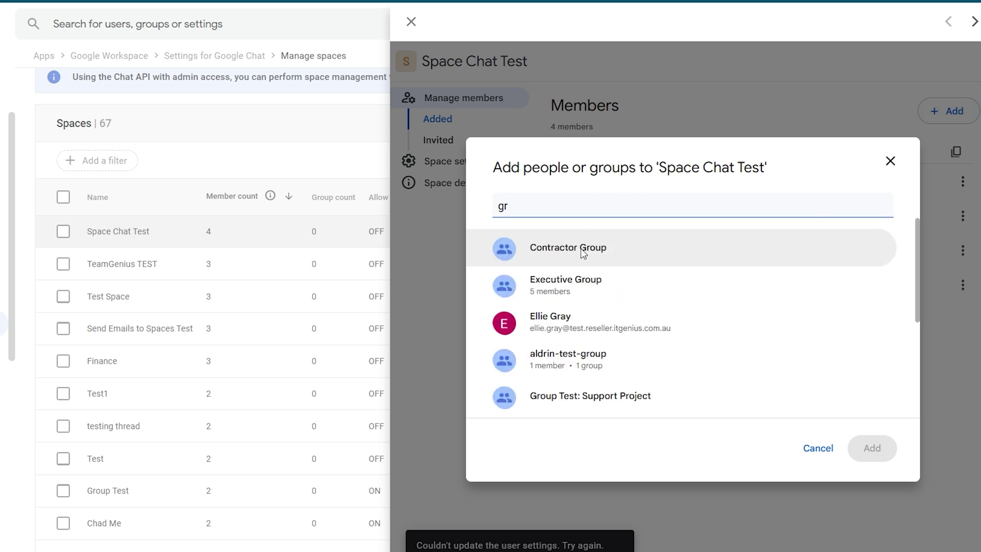
left_click(583, 250)
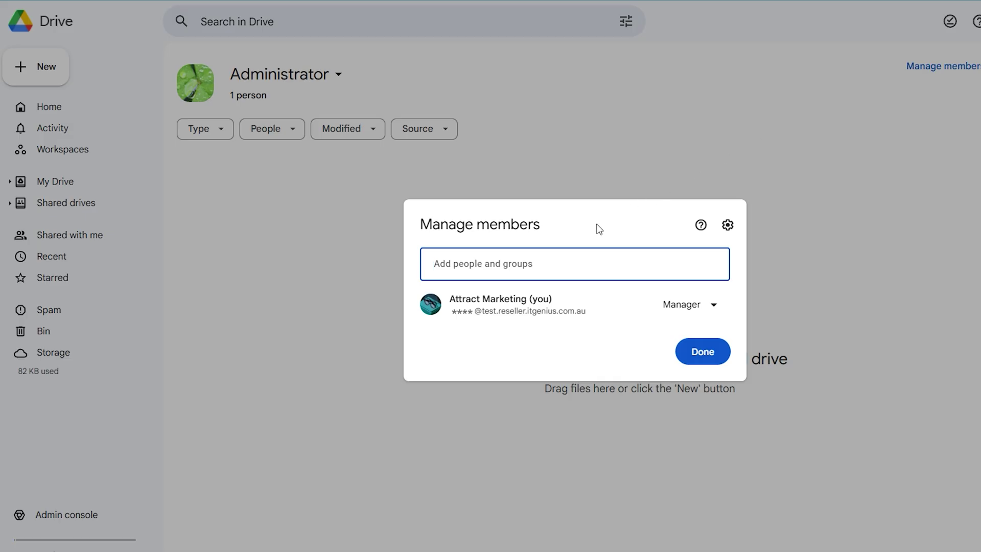
- Invite Executive Group and Executive2 as Managers on Administrator, and Contractor Group as Viewer on Contractor
type("ex")
left_click(493, 301)
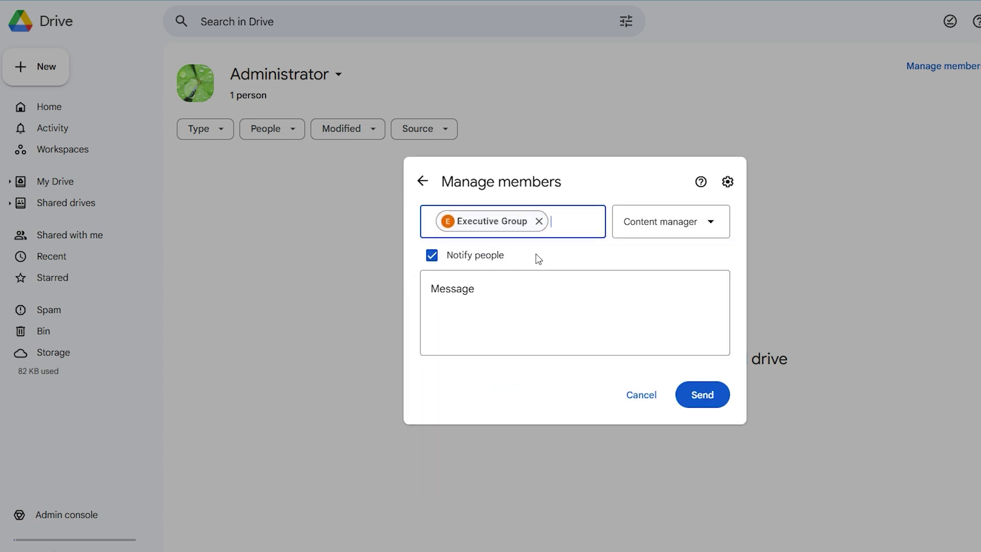
type("executive2")
left_click(544, 271)
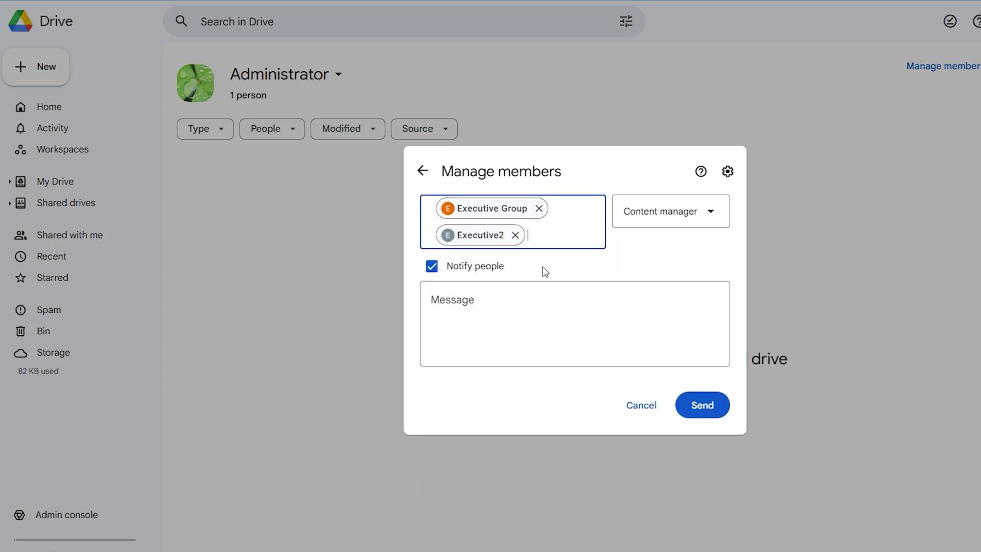
left_click(651, 228)
left_click(631, 384)
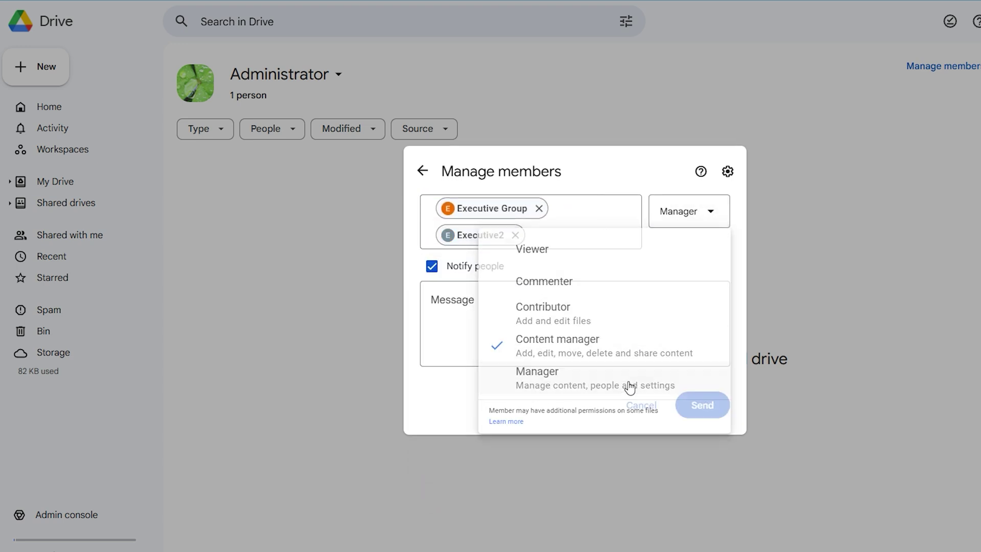
left_click(702, 406)
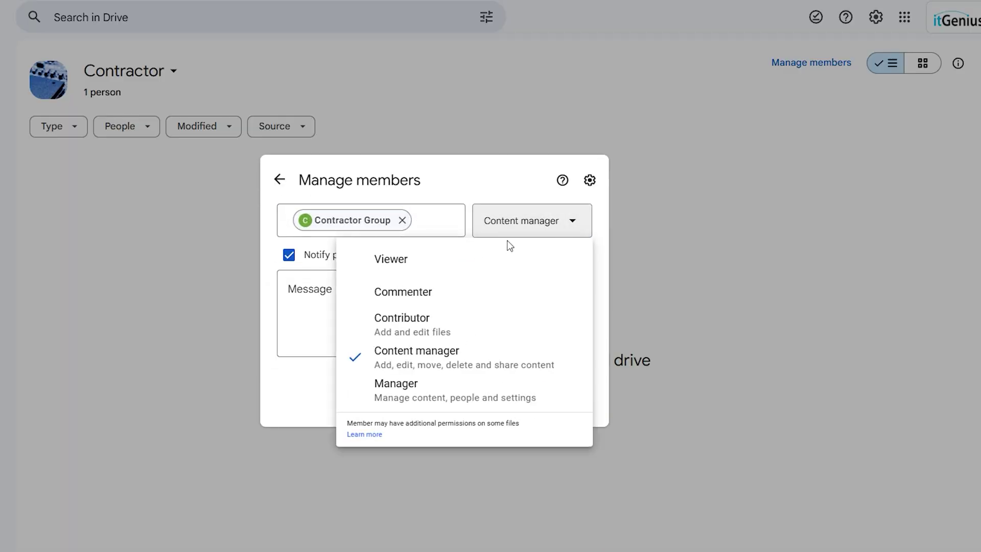
left_click(506, 264)
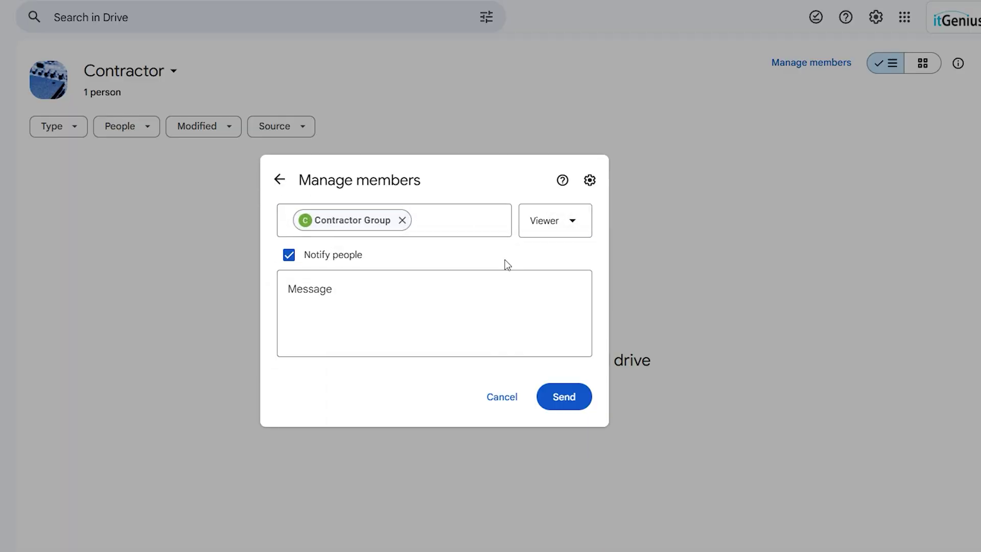
left_click(583, 406)
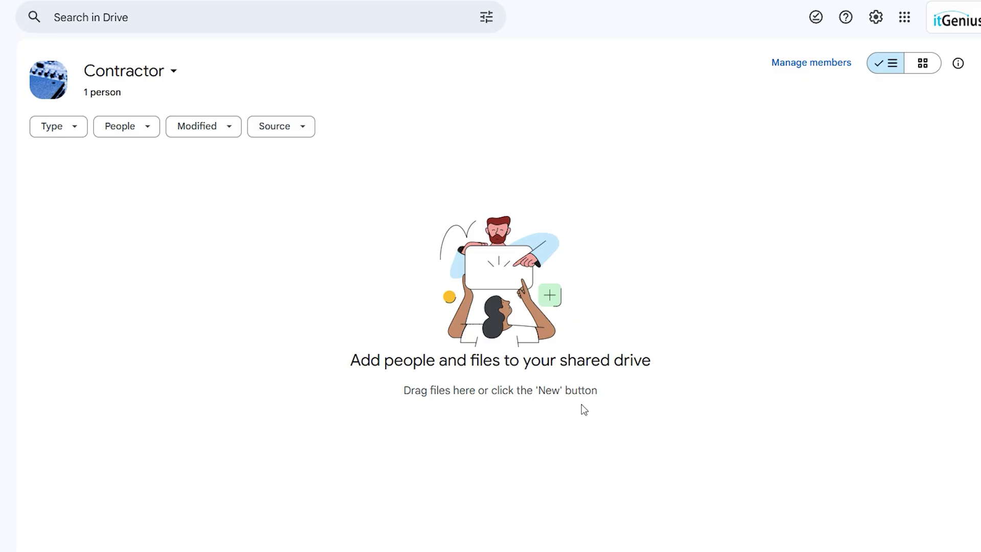